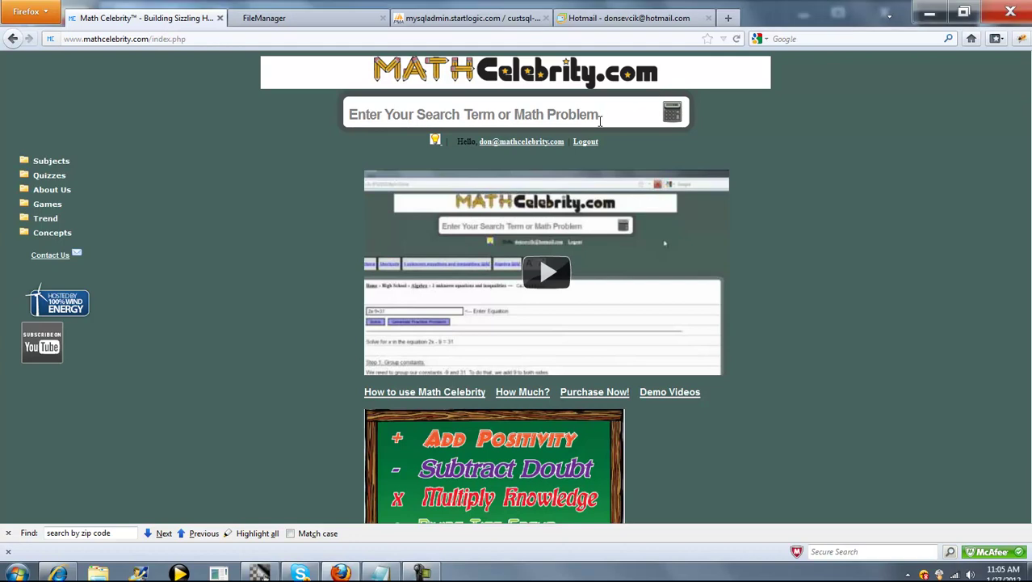
Step: Search MathCelebrity for 'sinking fund' to list the matching calculators
{"action": "type", "text": "sink"}
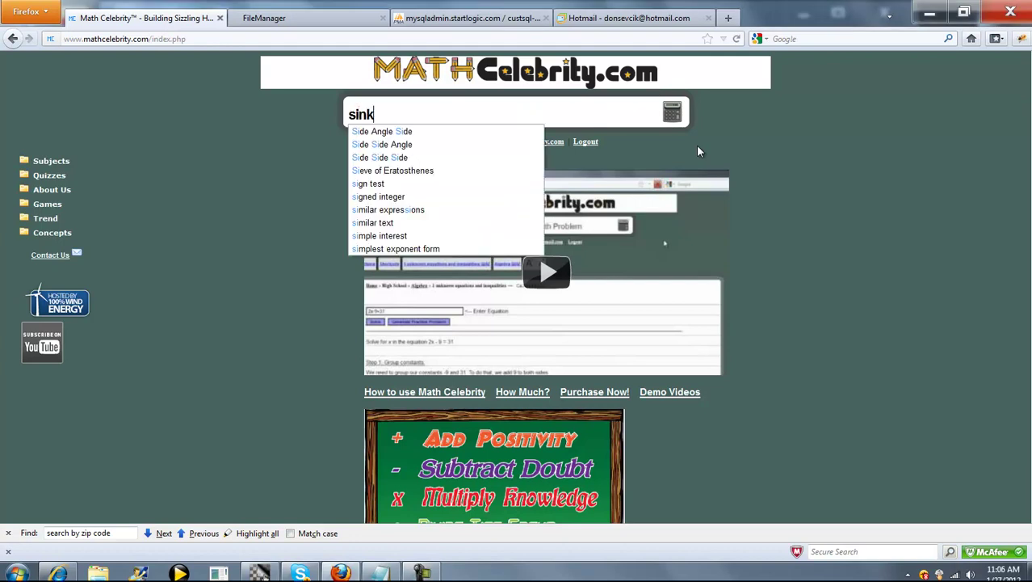
{"action": "type", "text": "ing fund"}
{"action": "key", "text": "Return"}
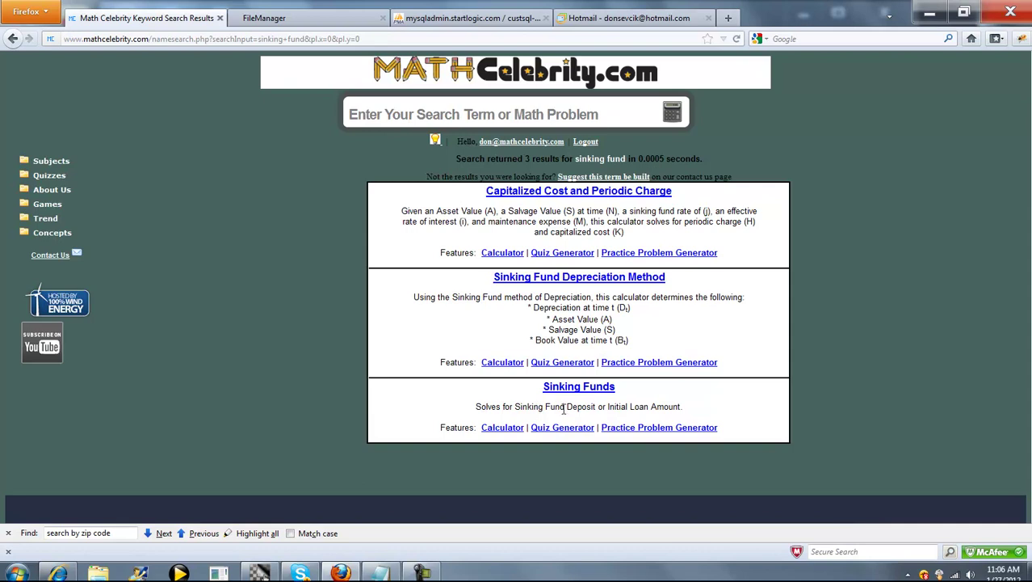
Step: Open the Sinking Funds calculator from the search results
{"action": "left_click", "coordinate": [595, 388]}
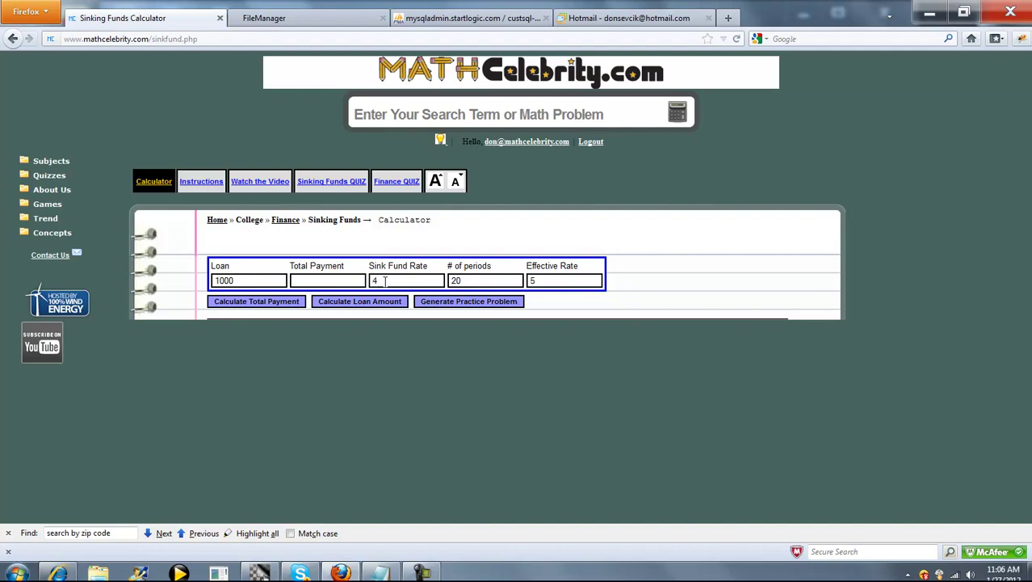
Step: With Total Payment left empty, calculate the total payment for loan 1000, 4%, 5%, 20 periods
{"action": "left_click", "coordinate": [332, 283]}
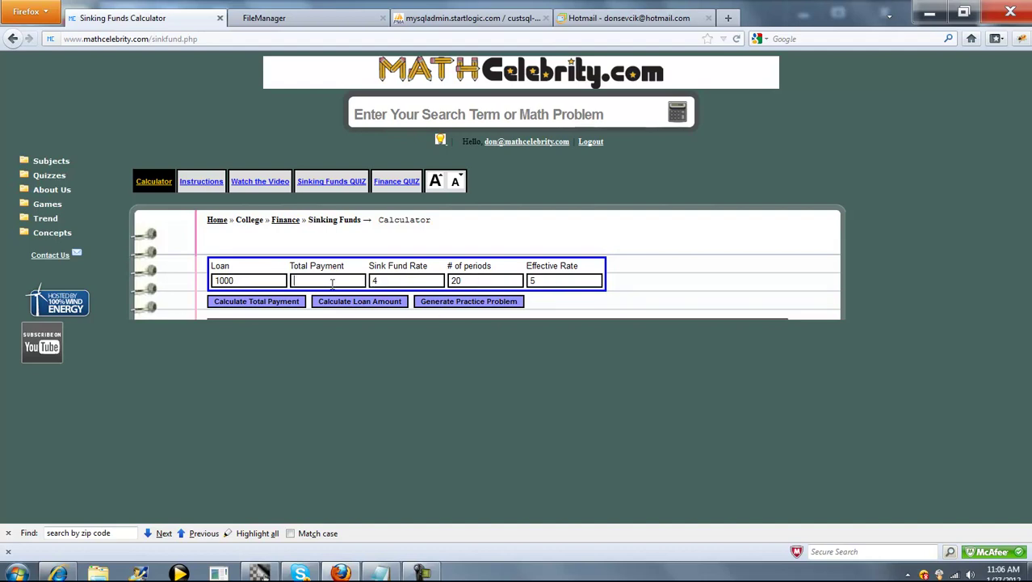
{"action": "left_click", "coordinate": [267, 304]}
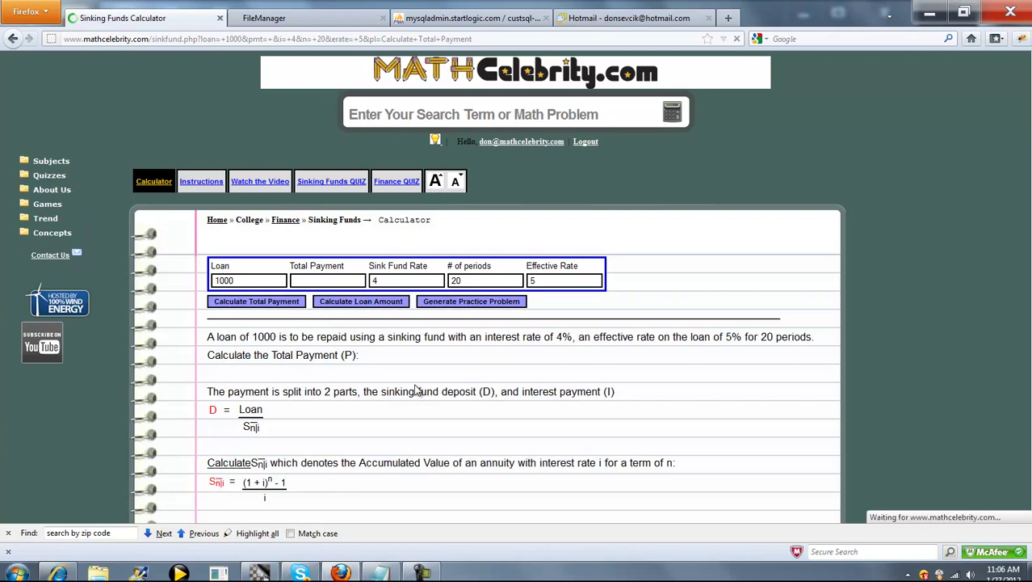
{"action": "scroll", "coordinate": [375, 387], "scroll_direction": "down", "scroll_amount": 2}
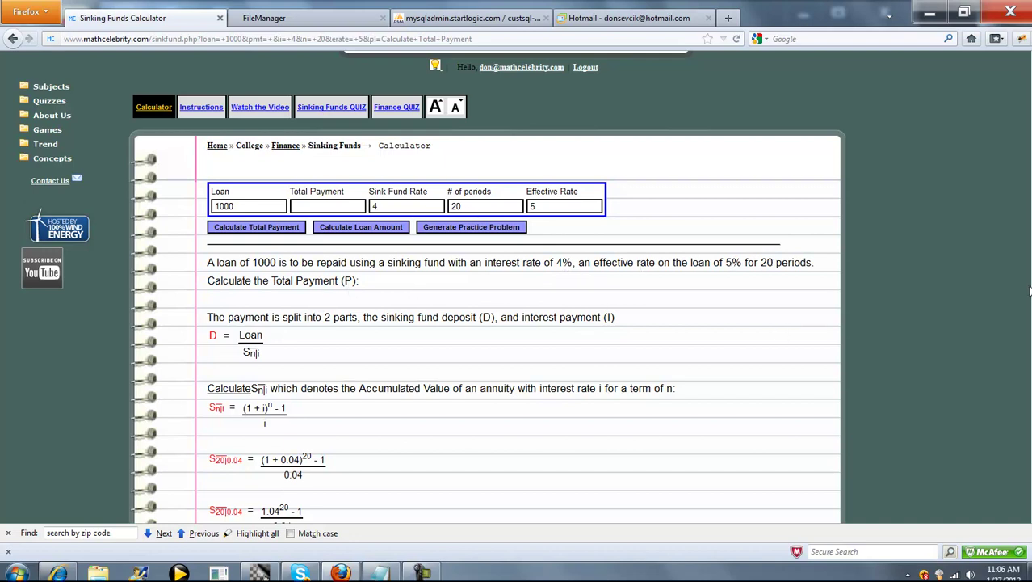
{"action": "scroll", "coordinate": [485, 323], "scroll_direction": "down", "scroll_amount": 1}
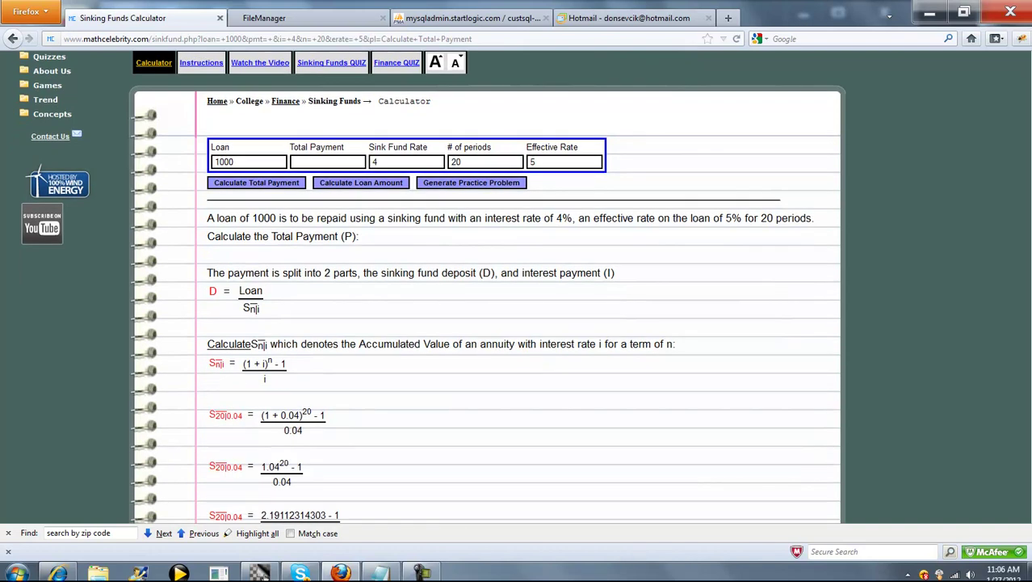
{"action": "scroll", "coordinate": [581, 238], "scroll_direction": "down", "scroll_amount": 2}
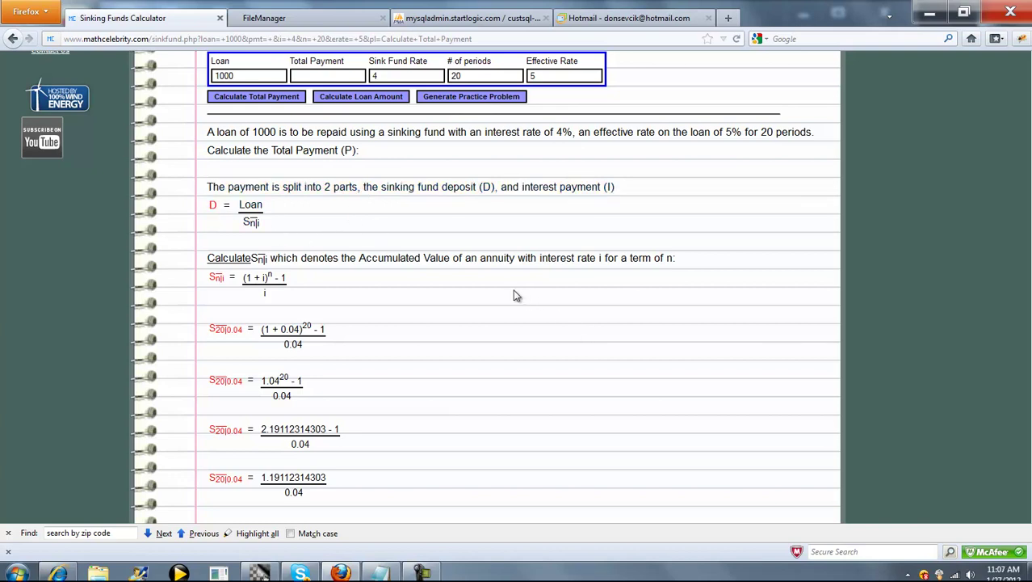
{"action": "scroll", "coordinate": [517, 296], "scroll_direction": "down", "scroll_amount": 2}
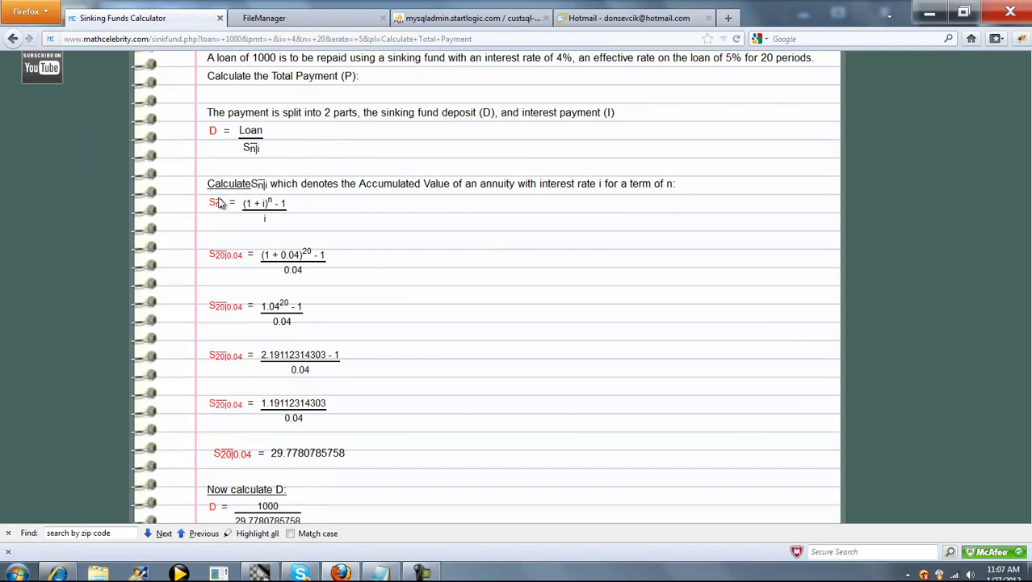
{"action": "left_click_drag", "start_coordinate": [355, 458], "coordinate": [270, 454]}
{"action": "left_click", "coordinate": [421, 315]}
{"action": "scroll", "coordinate": [421, 317], "scroll_direction": "down", "scroll_amount": 2}
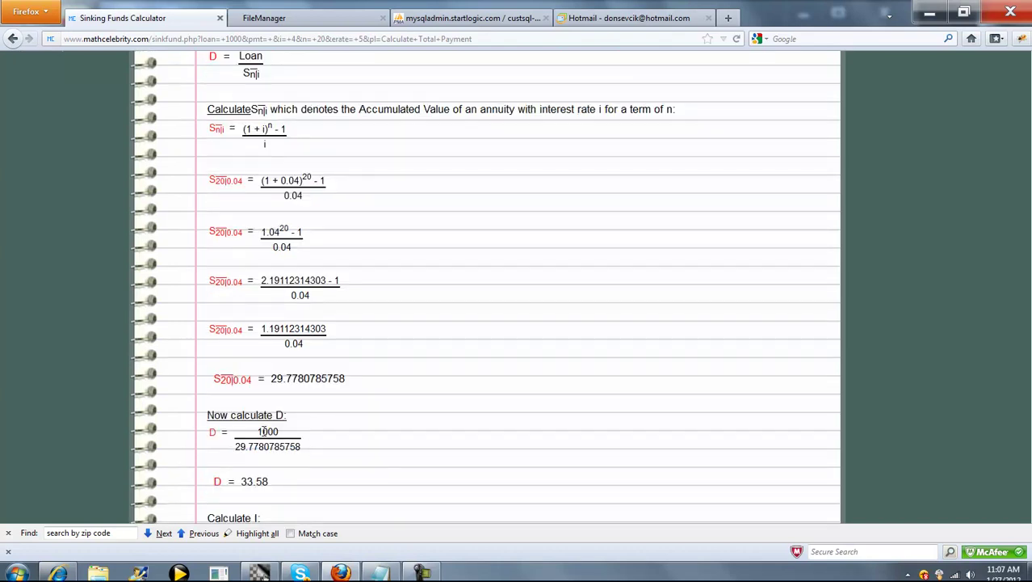
{"action": "left_click_drag", "start_coordinate": [279, 485], "coordinate": [216, 480]}
{"action": "left_click", "coordinate": [364, 410]}
{"action": "scroll", "coordinate": [426, 359], "scroll_direction": "down", "scroll_amount": 6}
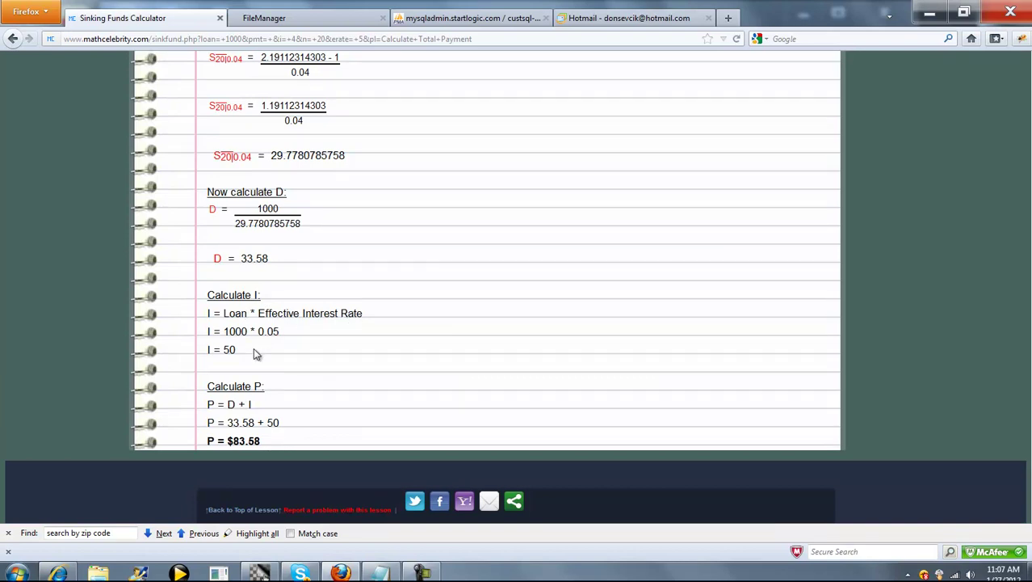
{"action": "left_click_drag", "start_coordinate": [254, 349], "coordinate": [209, 315]}
{"action": "left_click", "coordinate": [281, 339]}
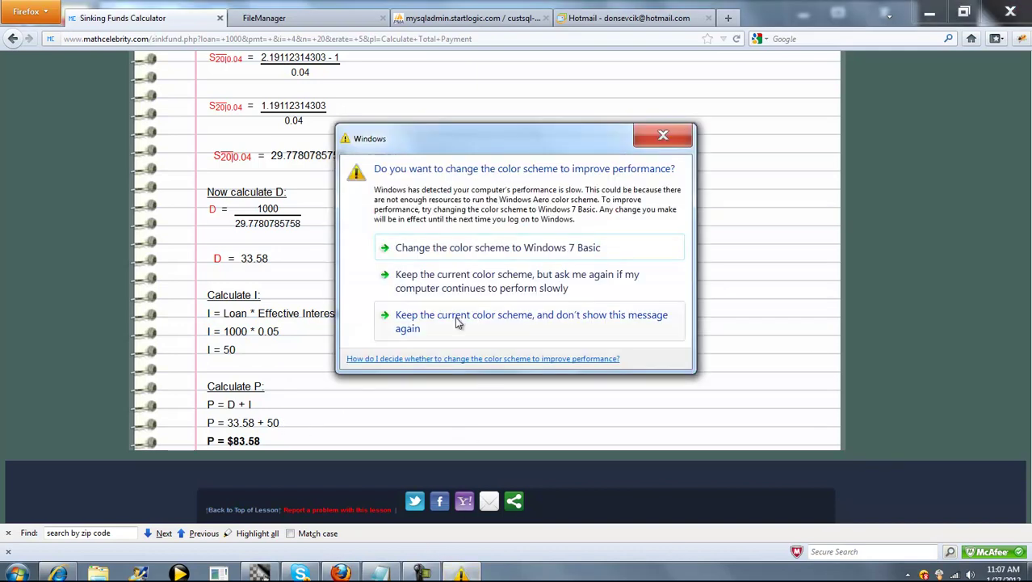
{"action": "left_click", "coordinate": [455, 318]}
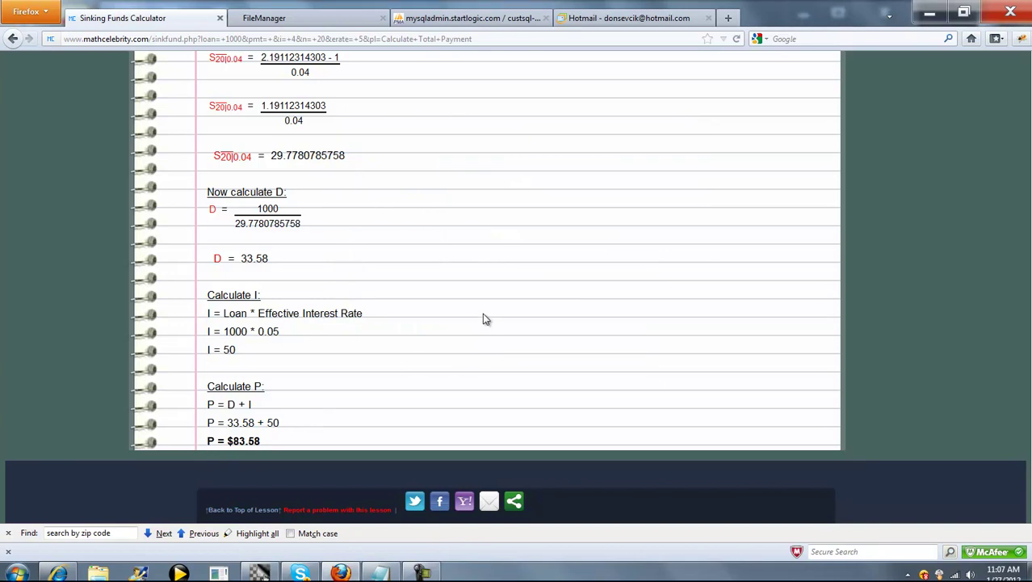
Step: Enter total payment 83.58, clear the 1000 loan value, and calculate the loan amount
{"action": "scroll", "coordinate": [484, 286], "scroll_direction": "up", "scroll_amount": 5}
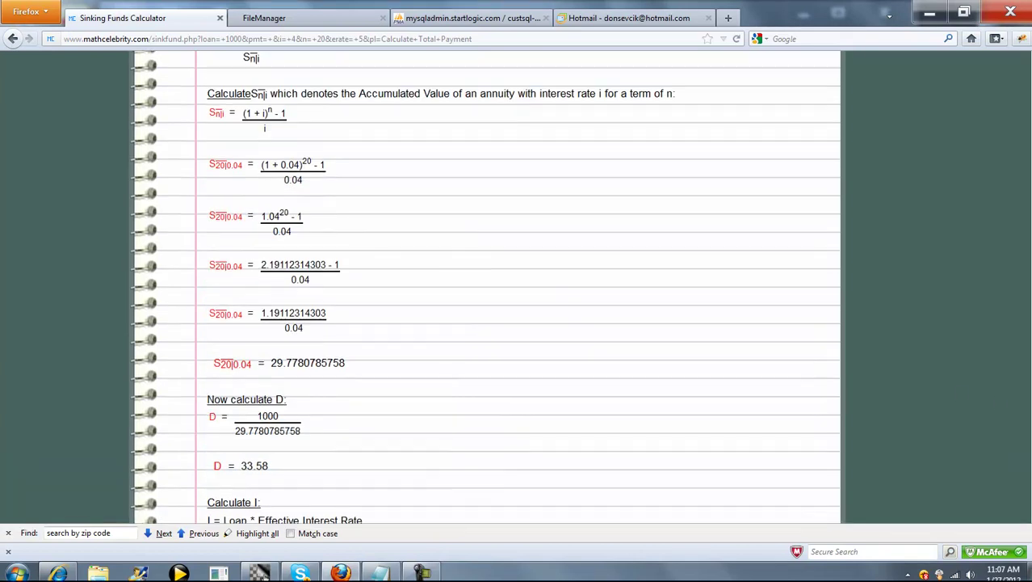
{"action": "scroll", "coordinate": [761, 254], "scroll_direction": "up", "scroll_amount": 10}
{"action": "type", "text": "83.58"}
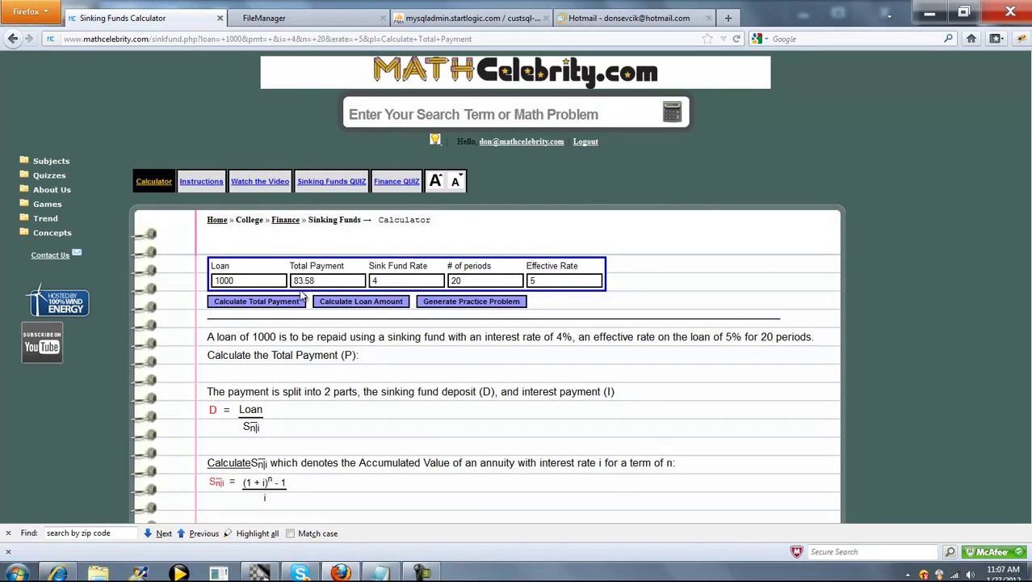
{"action": "double_click", "coordinate": [238, 279]}
{"action": "key", "text": "BackSpace"}
{"action": "left_click", "coordinate": [360, 306]}
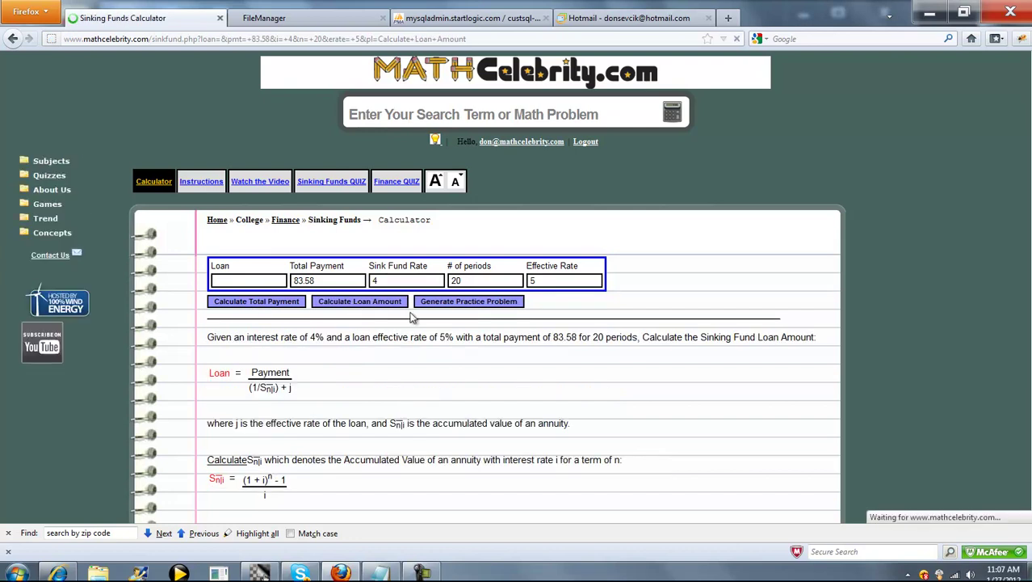
Step: Enlarge the page text with the large-A font button
{"action": "scroll", "coordinate": [361, 309], "scroll_direction": "down", "scroll_amount": 3}
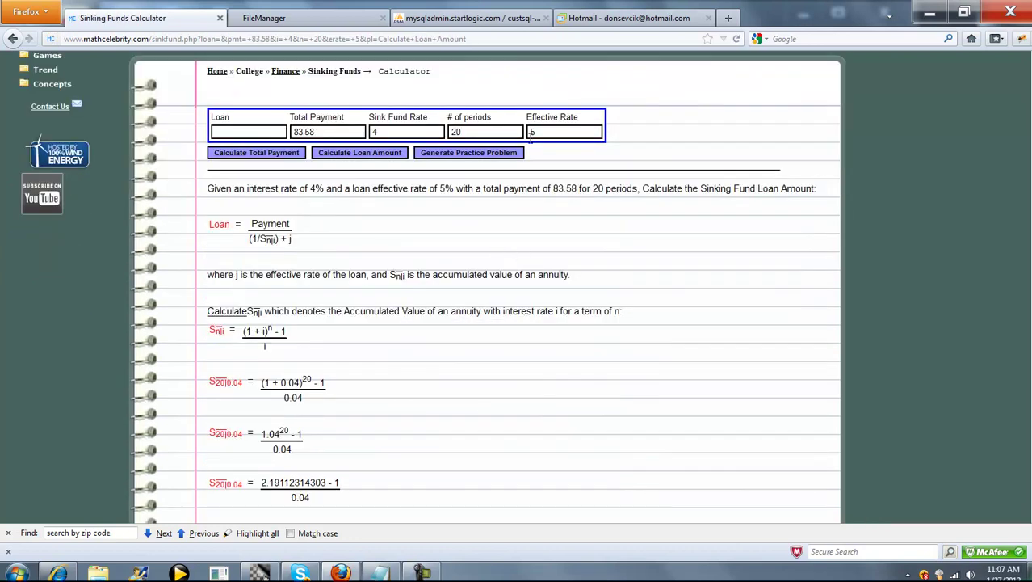
{"action": "scroll", "coordinate": [597, 231], "scroll_direction": "up", "scroll_amount": 2}
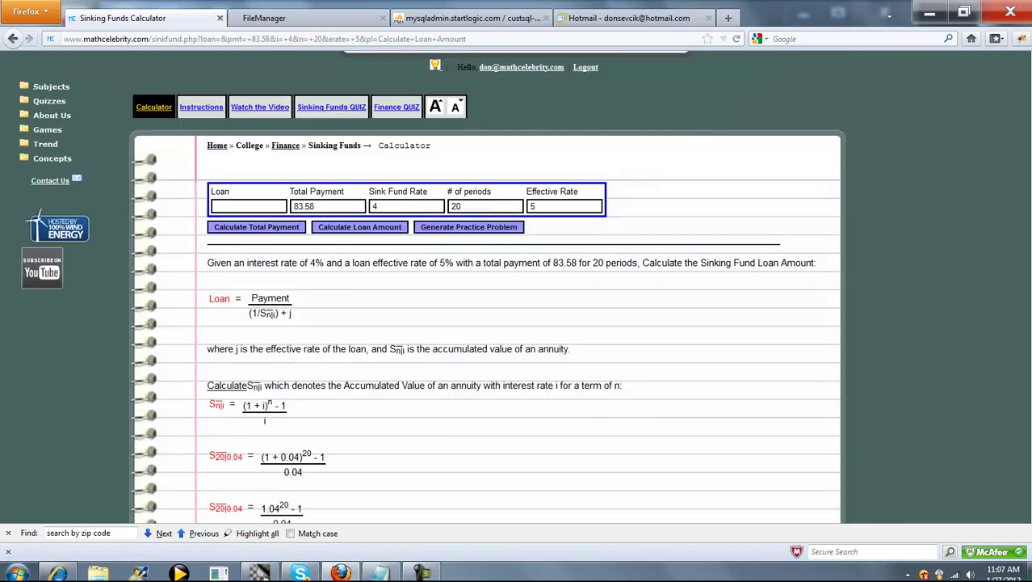
{"action": "left_click", "coordinate": [440, 116]}
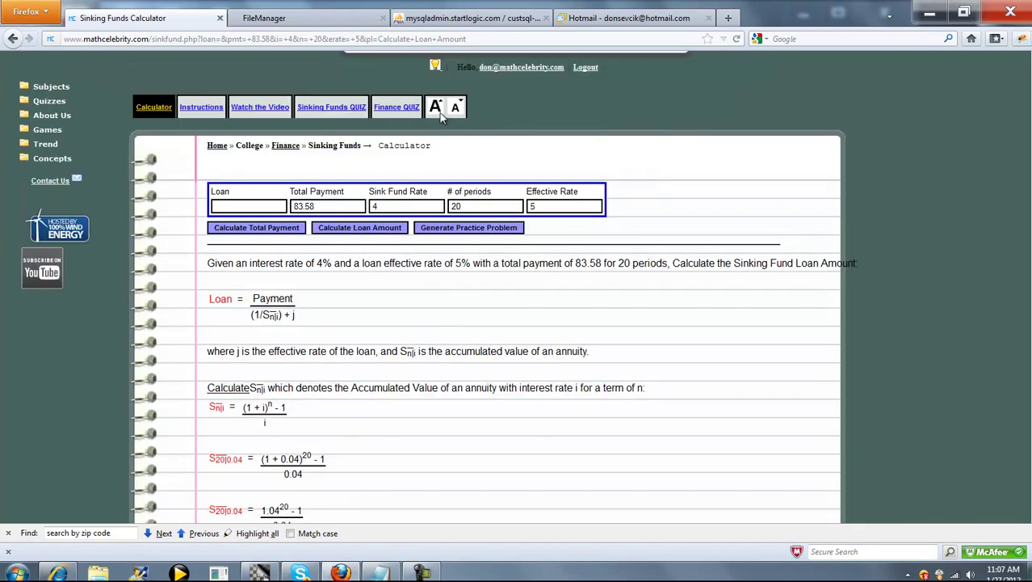
Step: Read through the loan amount steps down to Loan = 999.98, then return upward
{"action": "scroll", "coordinate": [440, 115], "scroll_direction": "down", "scroll_amount": 3}
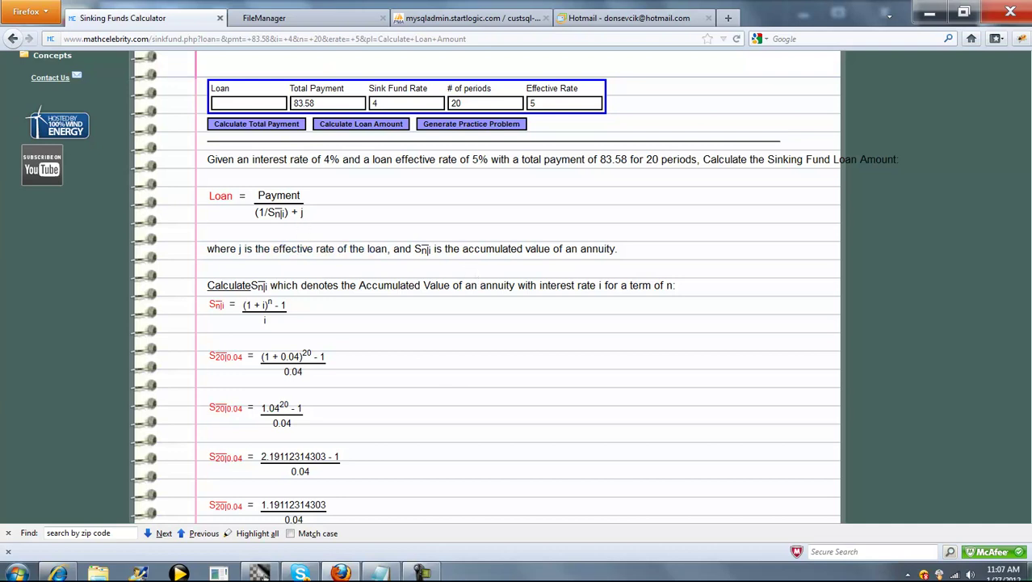
{"action": "scroll", "coordinate": [356, 382], "scroll_direction": "down", "scroll_amount": 2}
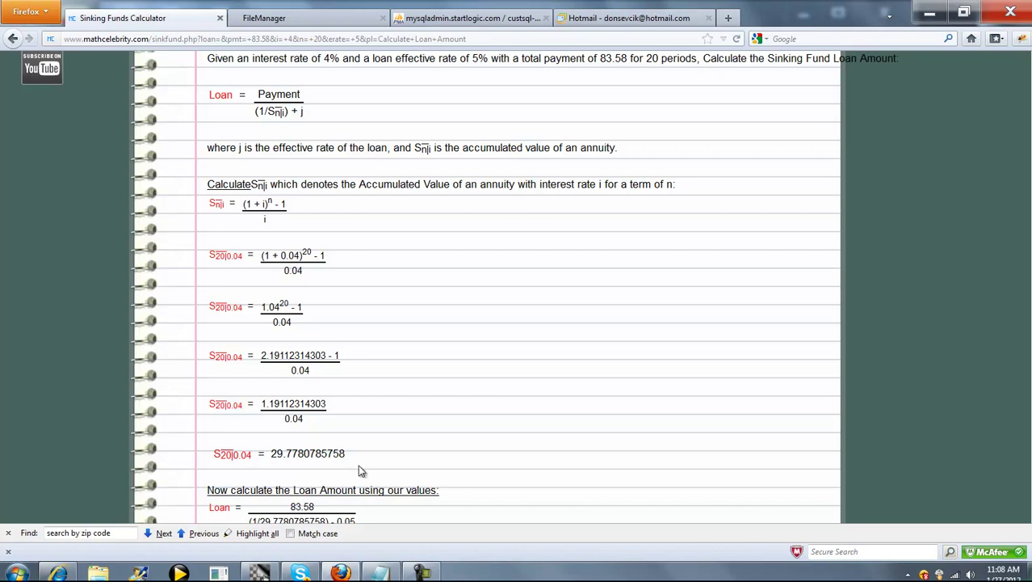
{"action": "left_click_drag", "start_coordinate": [355, 460], "coordinate": [268, 454]}
{"action": "left_click", "coordinate": [532, 372]}
{"action": "scroll", "coordinate": [545, 376], "scroll_direction": "down", "scroll_amount": 2}
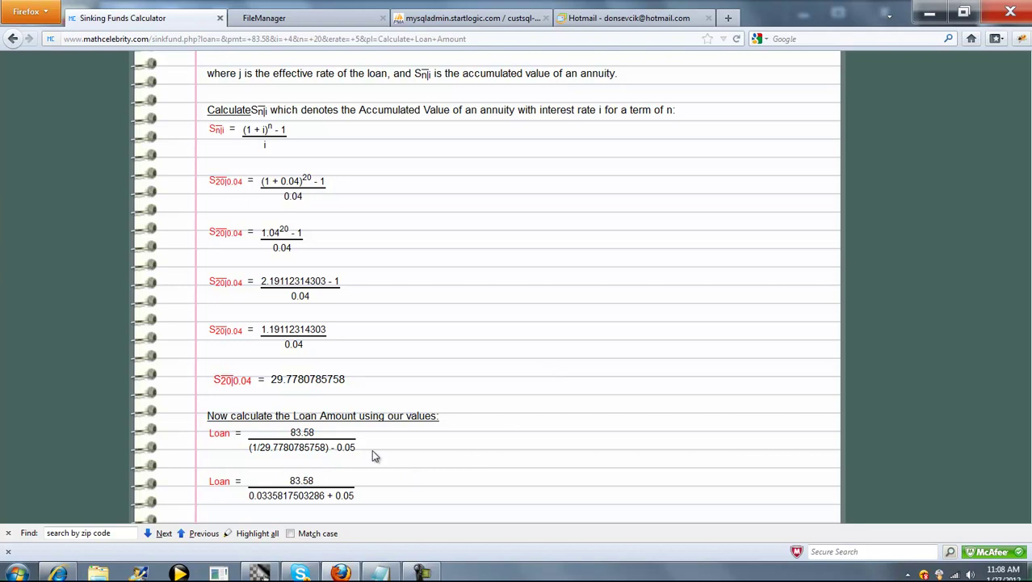
{"action": "scroll", "coordinate": [372, 452], "scroll_direction": "down", "scroll_amount": 4}
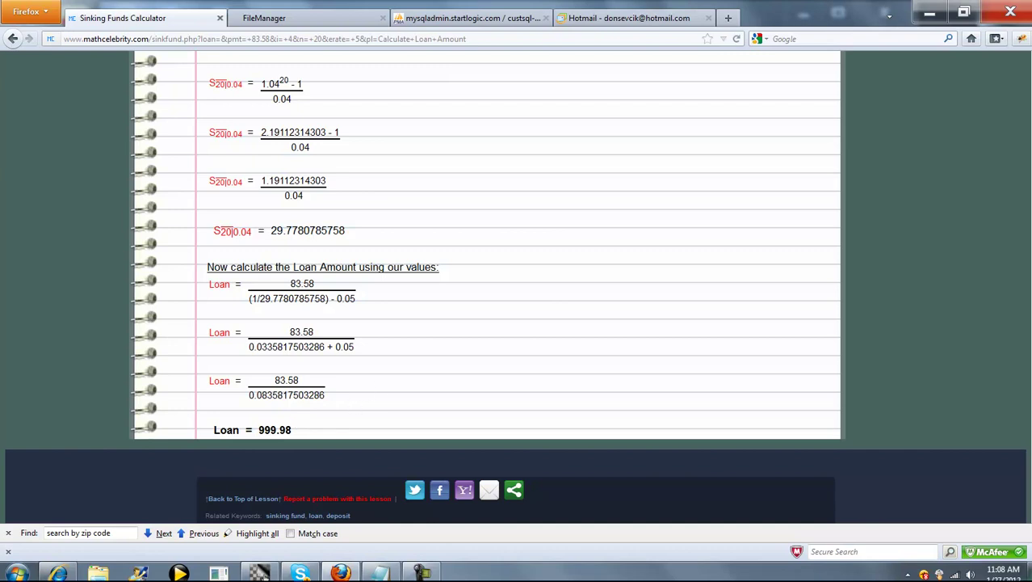
{"action": "key", "text": "Page_Up"}
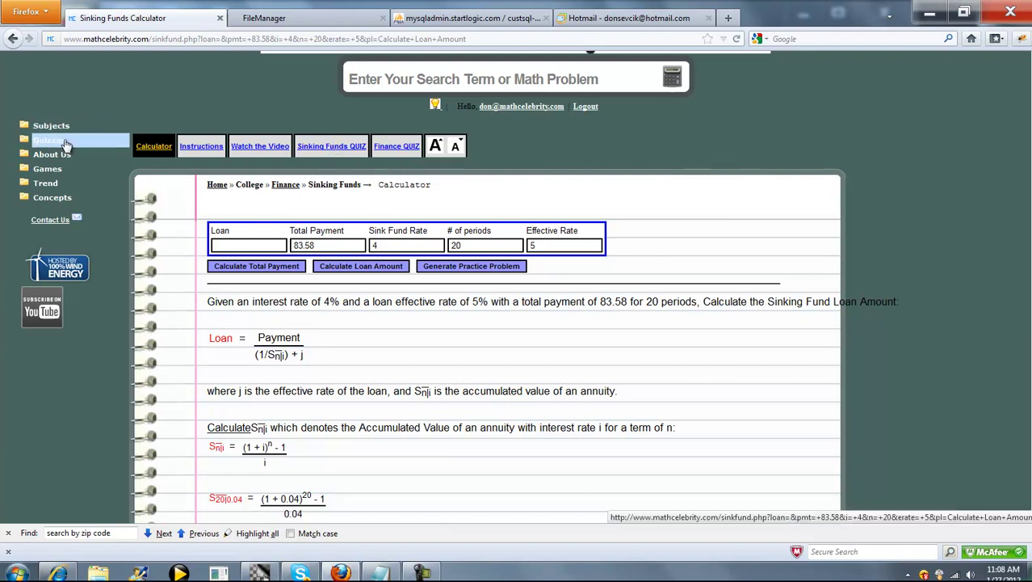
Step: Generate a practice problem (846 loan, 2%, 7%, 13 periods) and calculate its total payment
{"action": "left_click", "coordinate": [455, 270]}
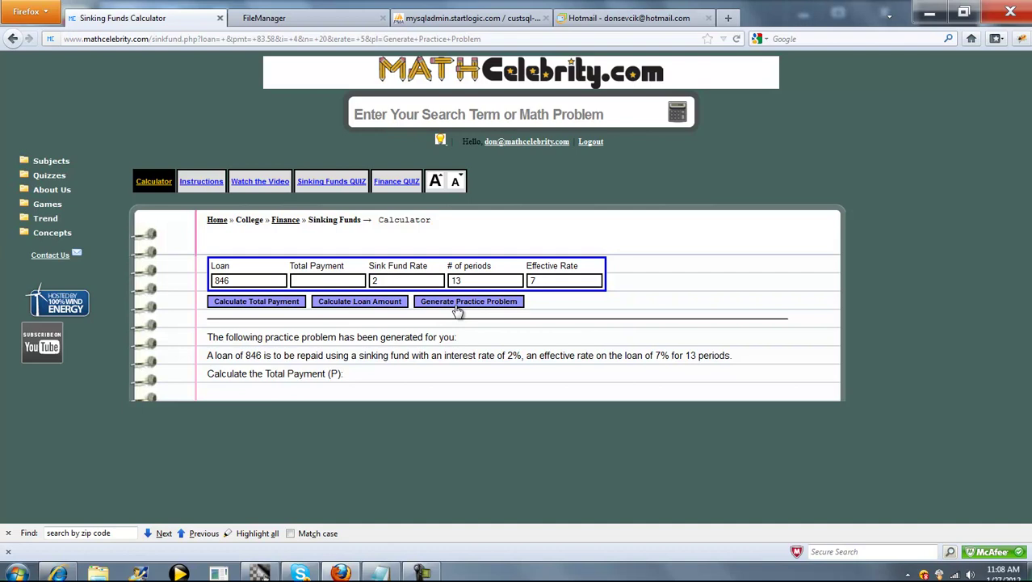
{"action": "left_click", "coordinate": [260, 306]}
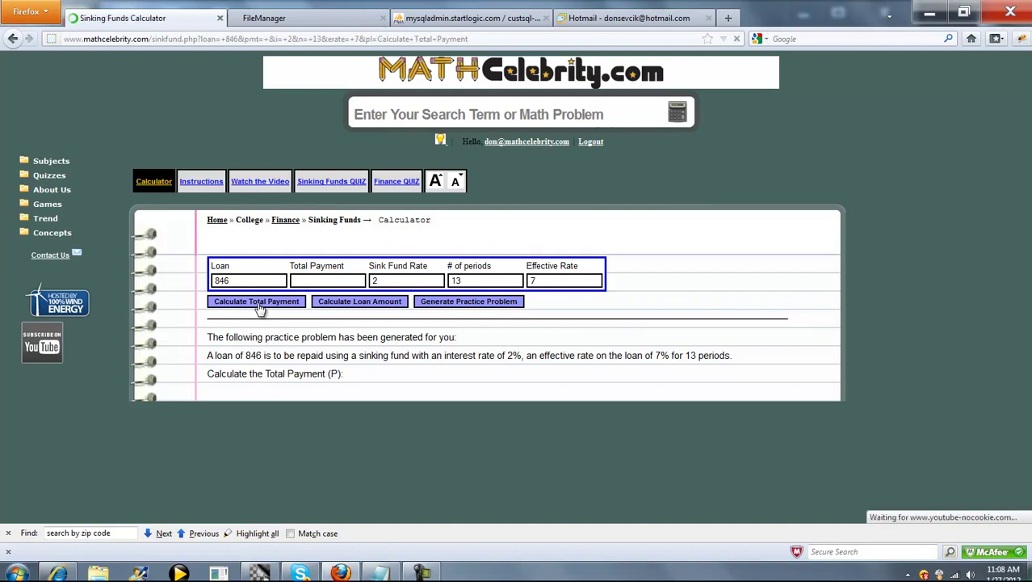
Step: Enlarge the page text with the large-A font button
{"action": "scroll", "coordinate": [476, 200], "scroll_direction": "down", "scroll_amount": 3}
{"action": "scroll", "coordinate": [476, 200], "scroll_direction": "up", "scroll_amount": 3}
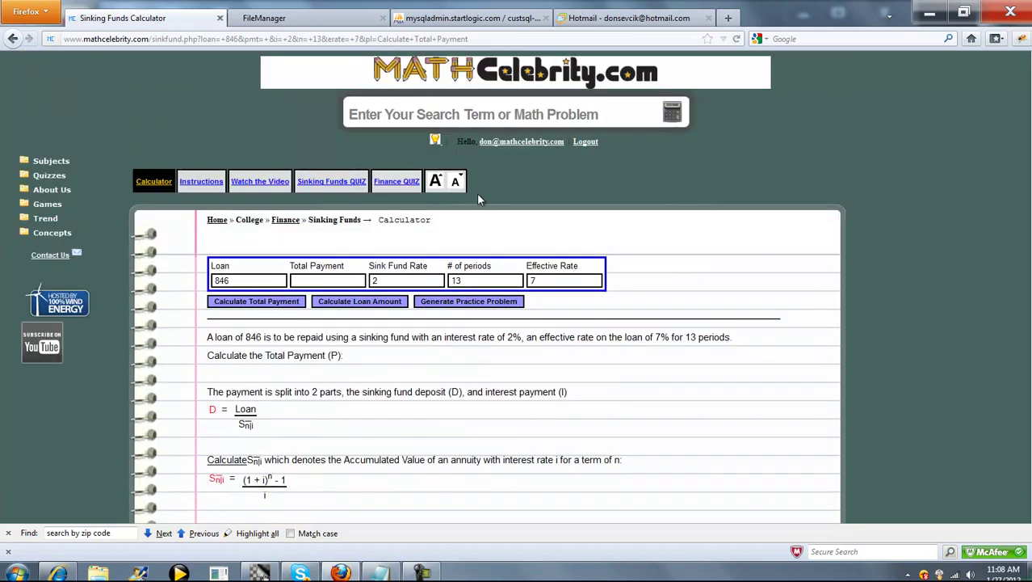
{"action": "left_click", "coordinate": [436, 181]}
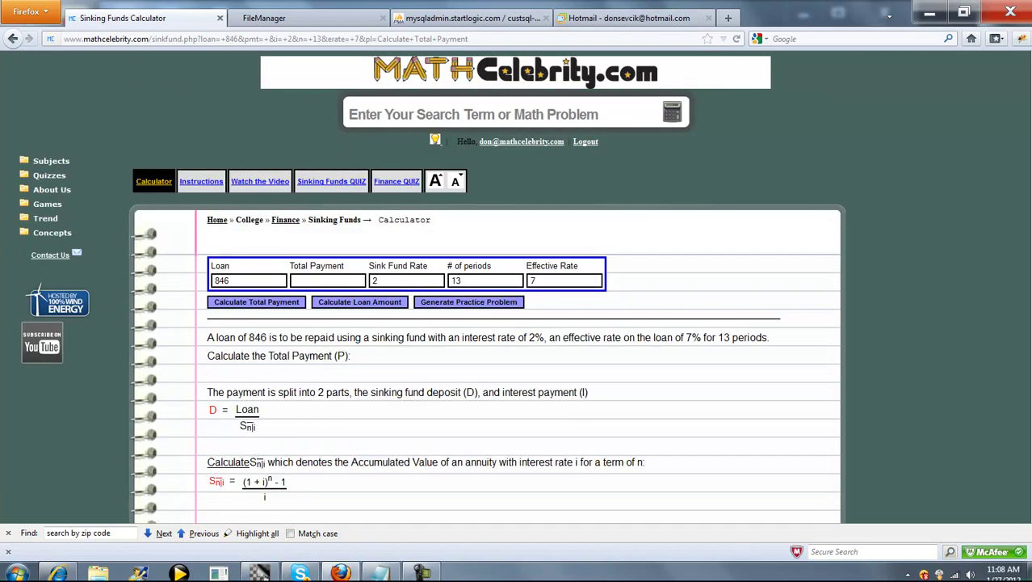
Step: Read through the S, D, I and P steps down to P = $116.85
{"action": "scroll", "coordinate": [1029, 232], "scroll_direction": "down", "scroll_amount": 6}
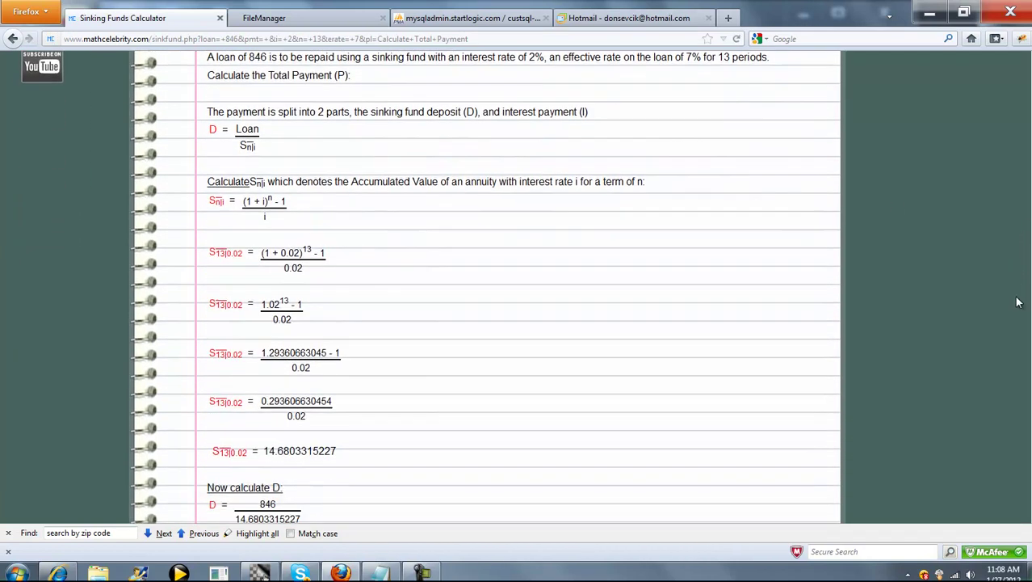
{"action": "scroll", "coordinate": [1017, 311], "scroll_direction": "down", "scroll_amount": 2}
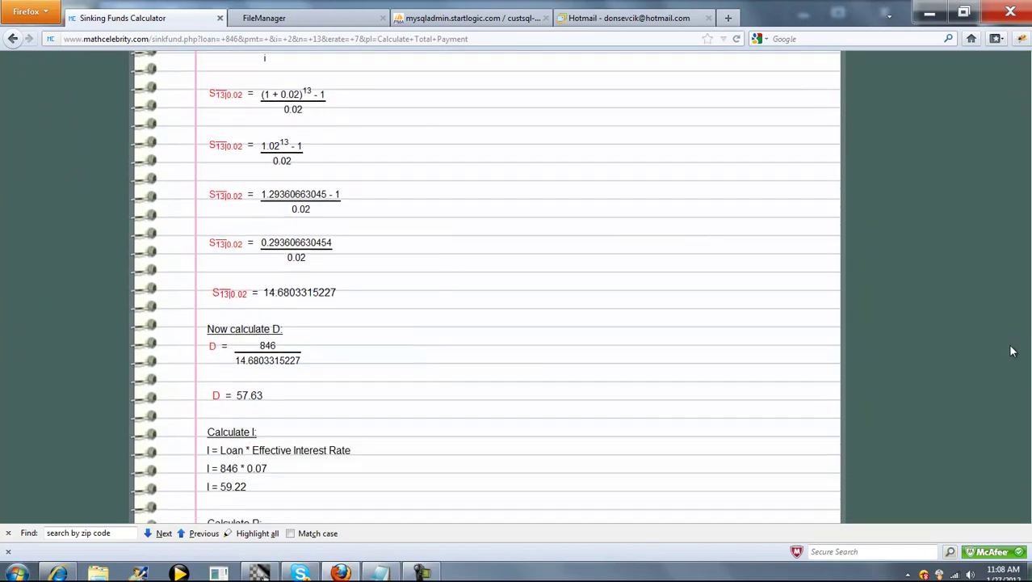
{"action": "scroll", "coordinate": [1013, 351], "scroll_direction": "down", "scroll_amount": 2}
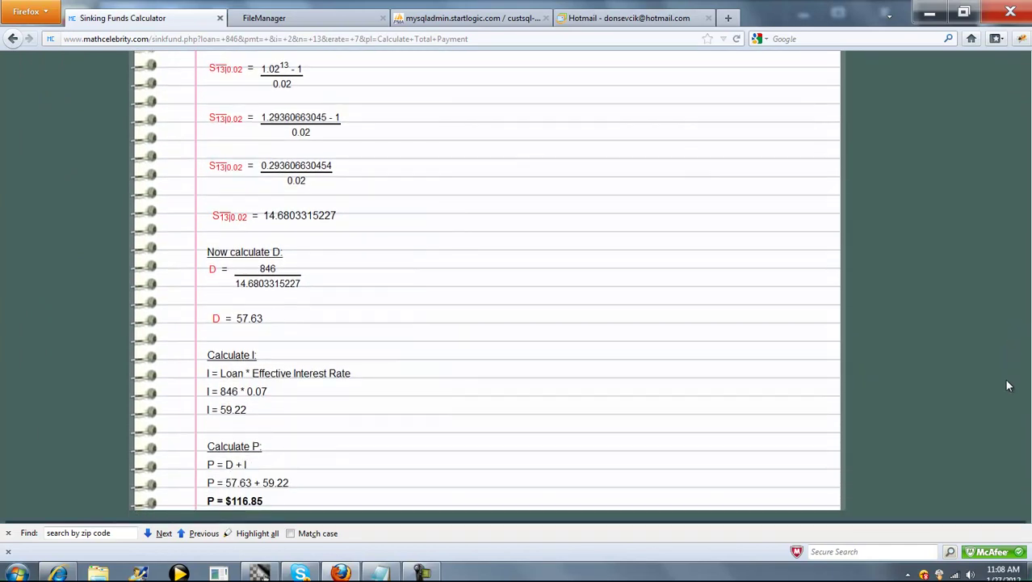
{"action": "scroll", "coordinate": [1008, 386], "scroll_direction": "down", "scroll_amount": 1}
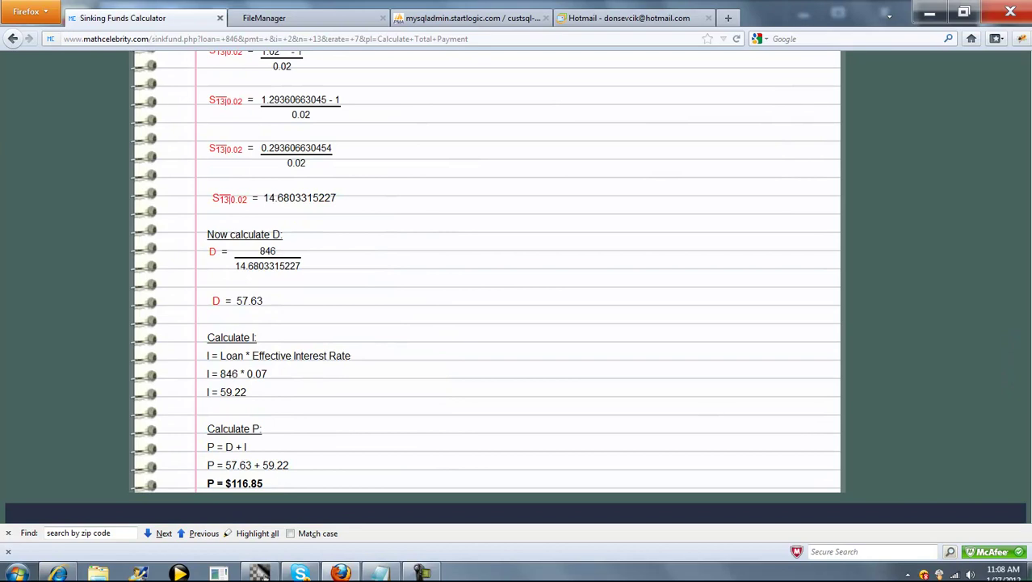
{"action": "scroll", "coordinate": [1029, 179], "scroll_direction": "up", "scroll_amount": 20}
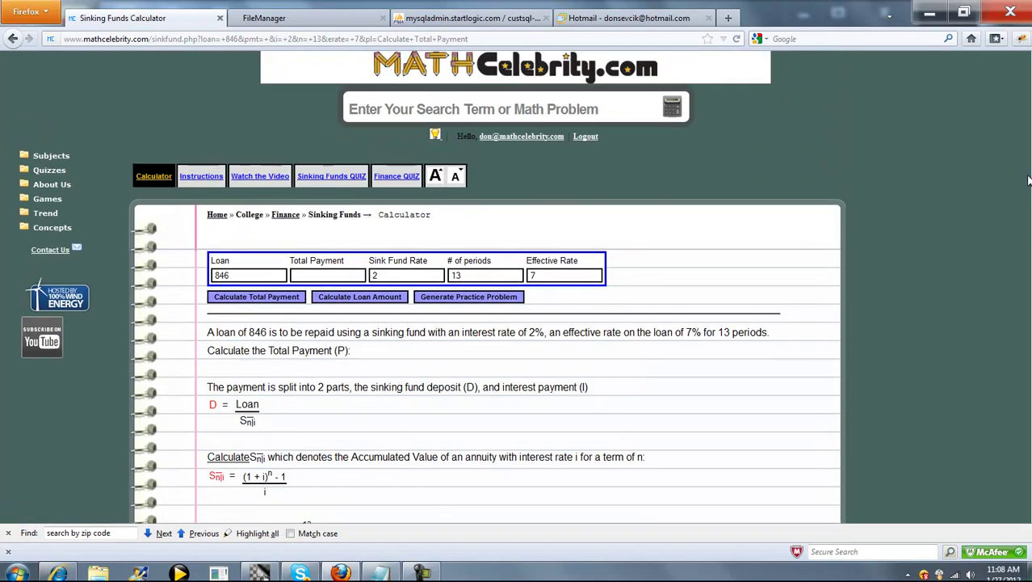